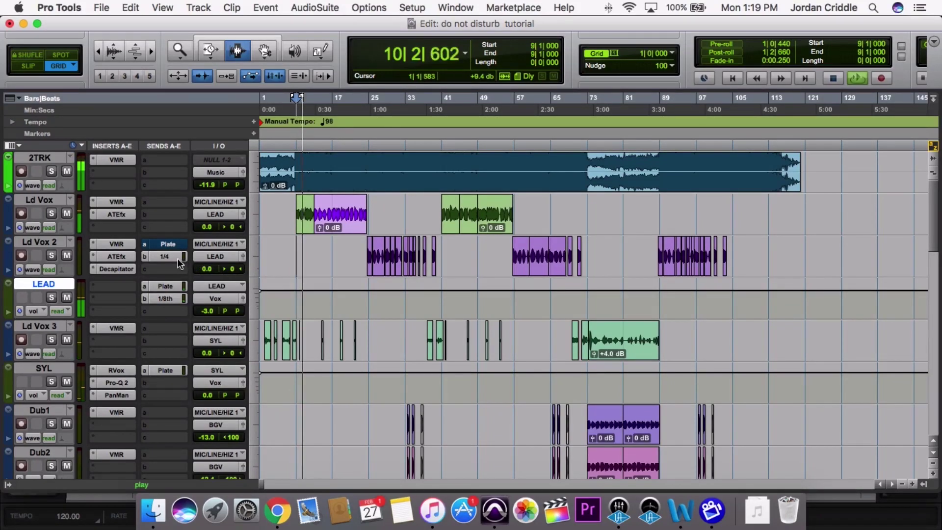
Stop playback and insert FabFilter Pro-Q 2 on an empty LEAD insert from the EQ plug-ins
click(163, 286)
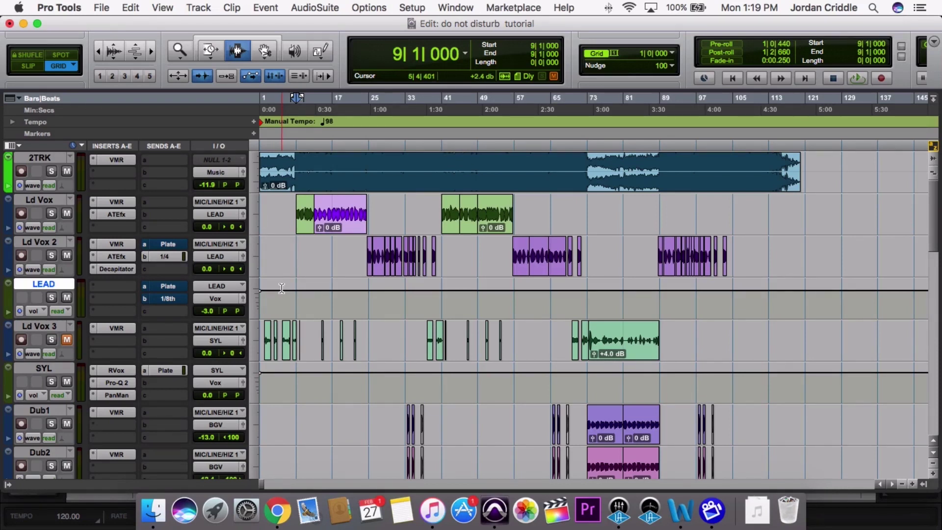
click(93, 287)
mouse_move(140, 316)
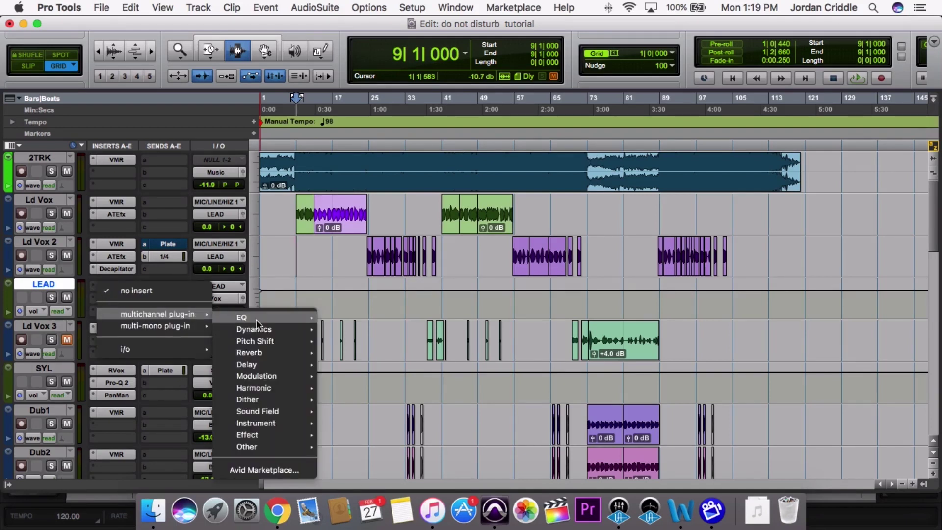
mouse_move(256, 319)
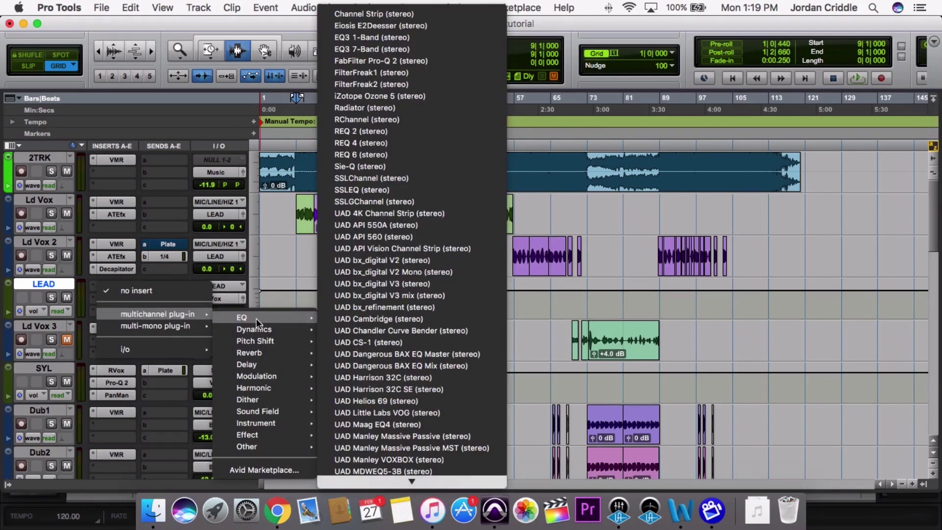
click(407, 60)
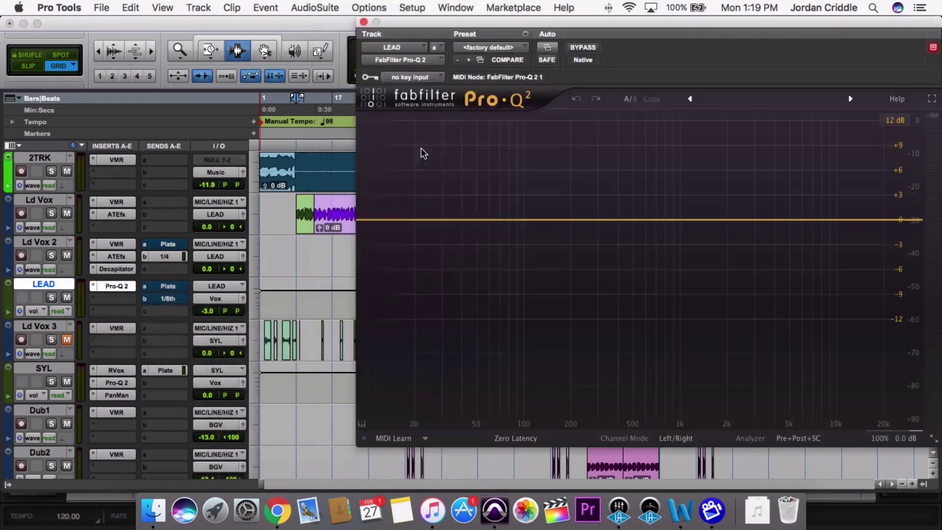
During playback, add a 12 dB/oct Pro-Q 2 low cut at about 156 Hz, comparing with bypass
key(space)
click(368, 219)
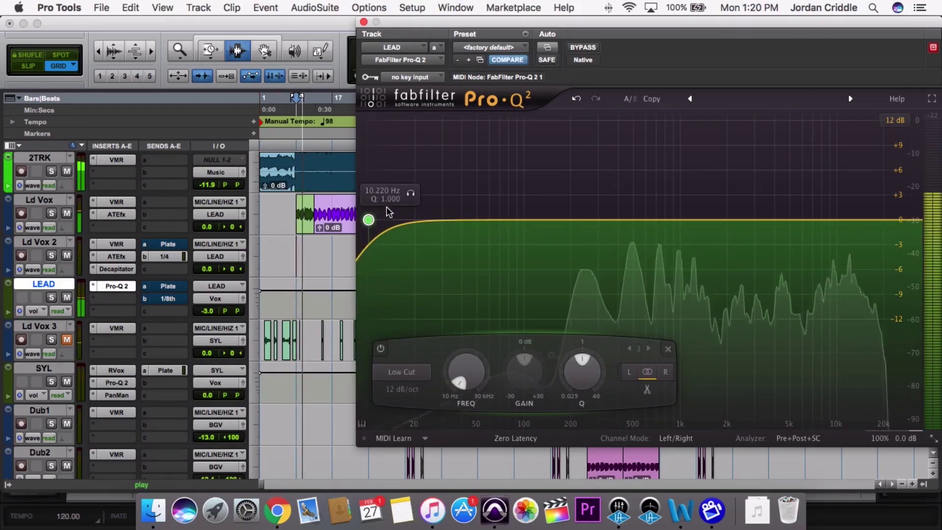
drag(369, 220, 554, 216)
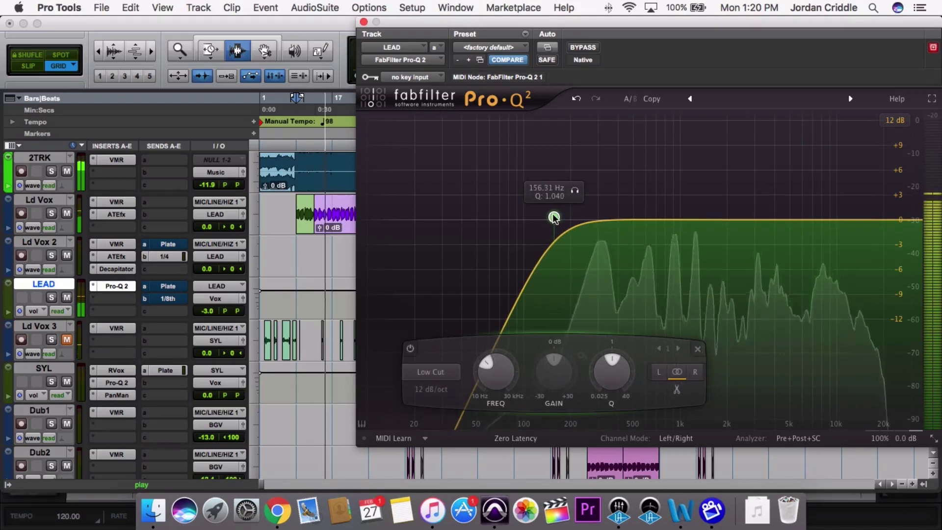
click(585, 47)
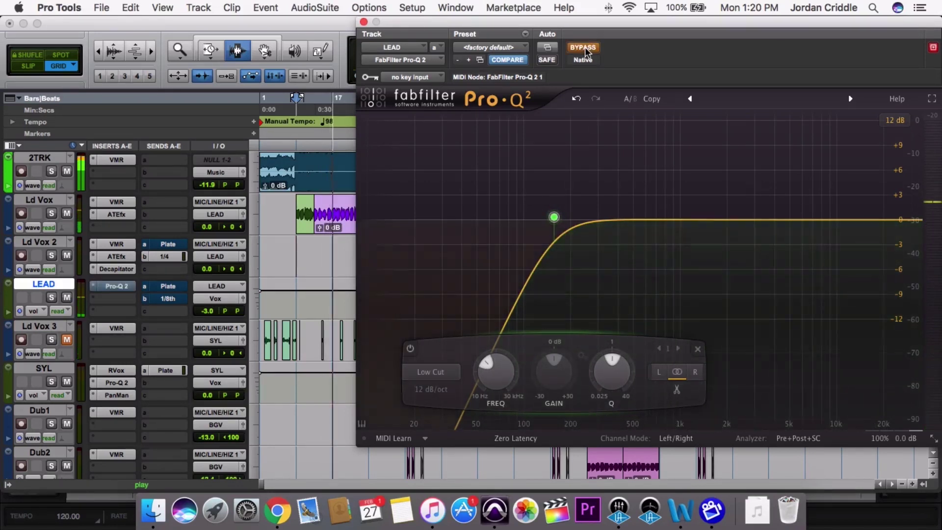
click(584, 47)
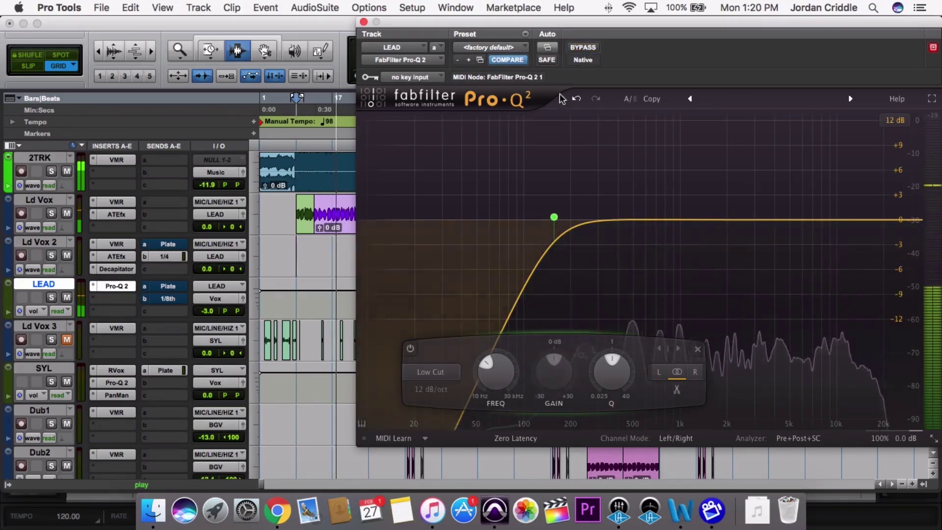
key(space)
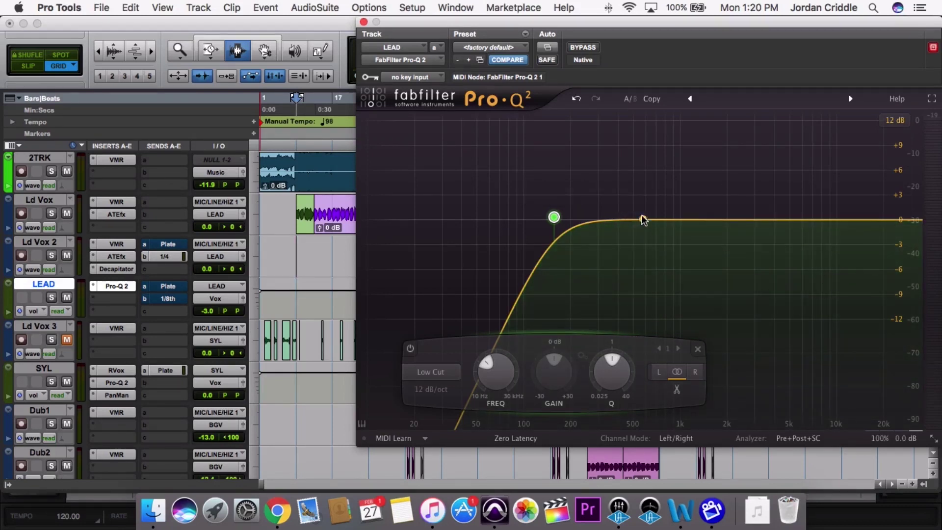
key(space)
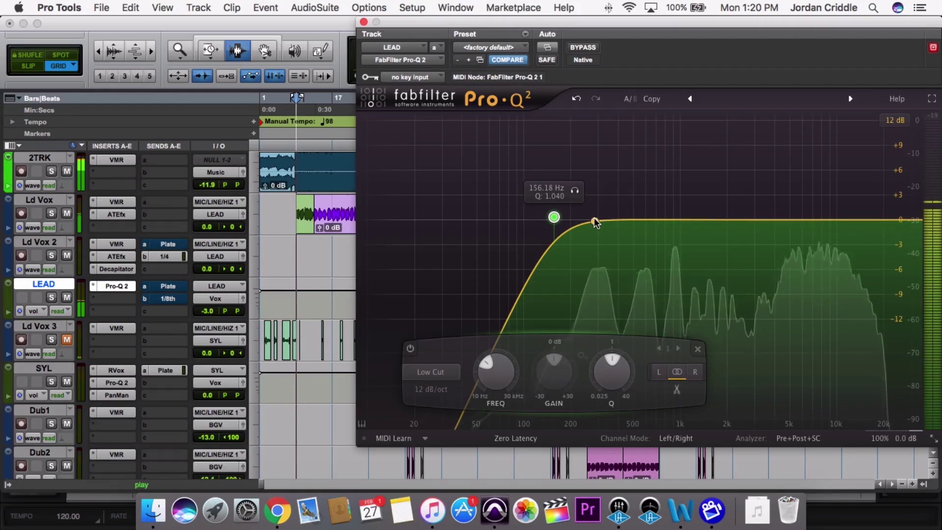
Add a narrow bell, boost and sweep it near 278 Hz, then turn it into a ~1.4 dB cut
click(599, 221)
drag(599, 221, 592, 145)
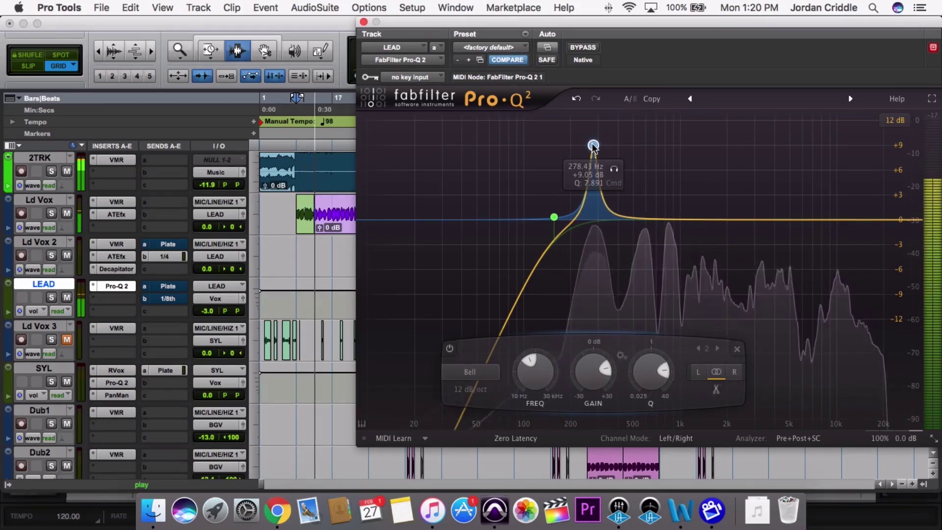
drag(592, 146, 593, 146)
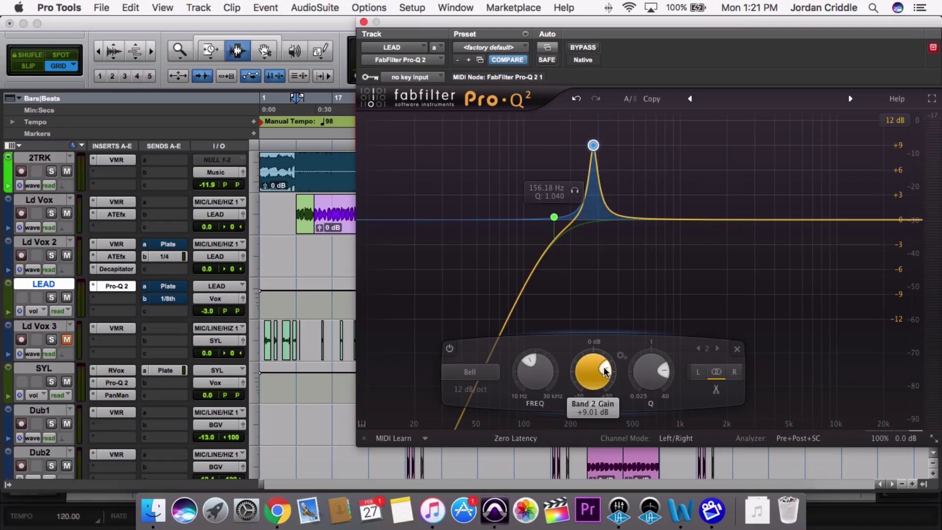
mouse_move(605, 371)
key(space)
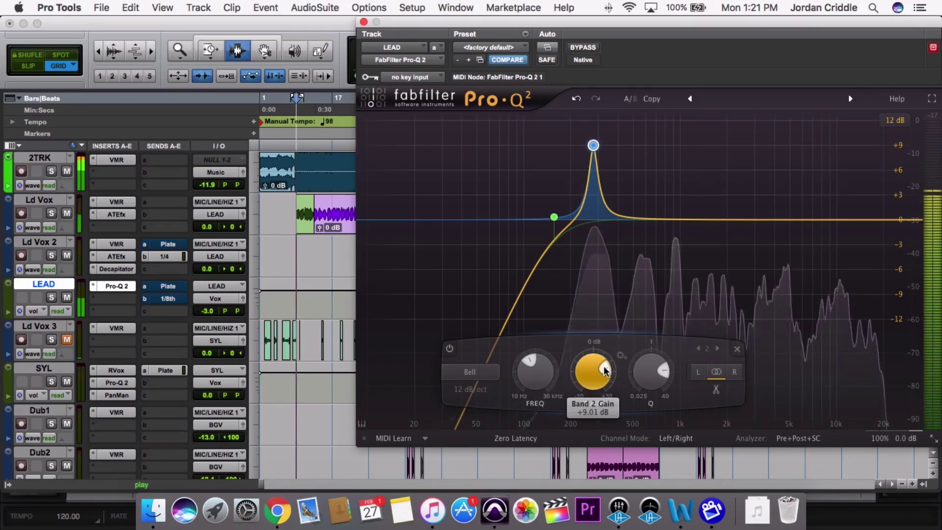
drag(605, 372, 580, 345)
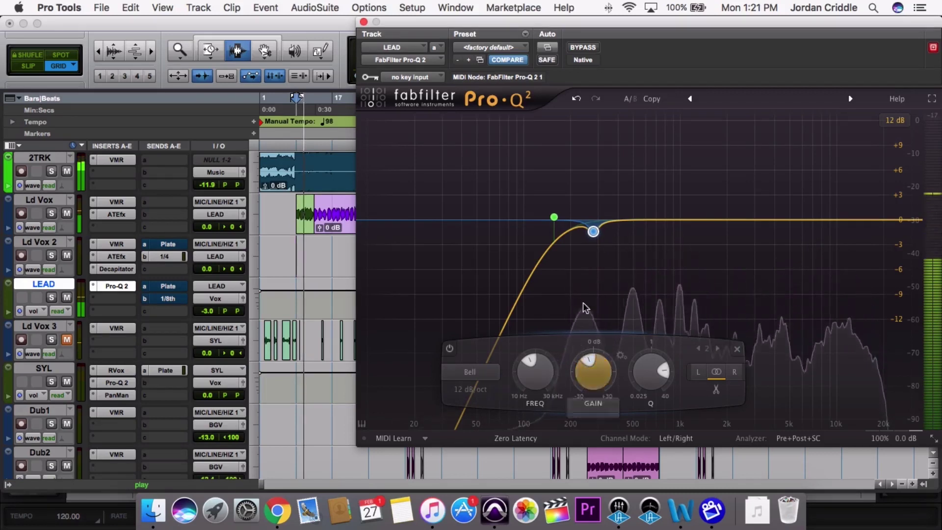
right_click(593, 231)
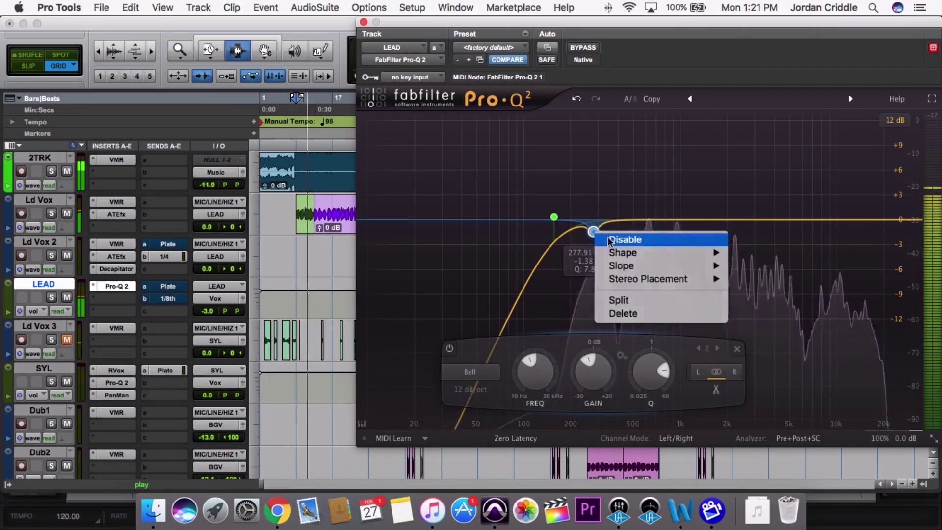
Disable and re-enable band 2 to compare, and deepen its cut to about -1.7 dB
click(603, 239)
right_click(592, 234)
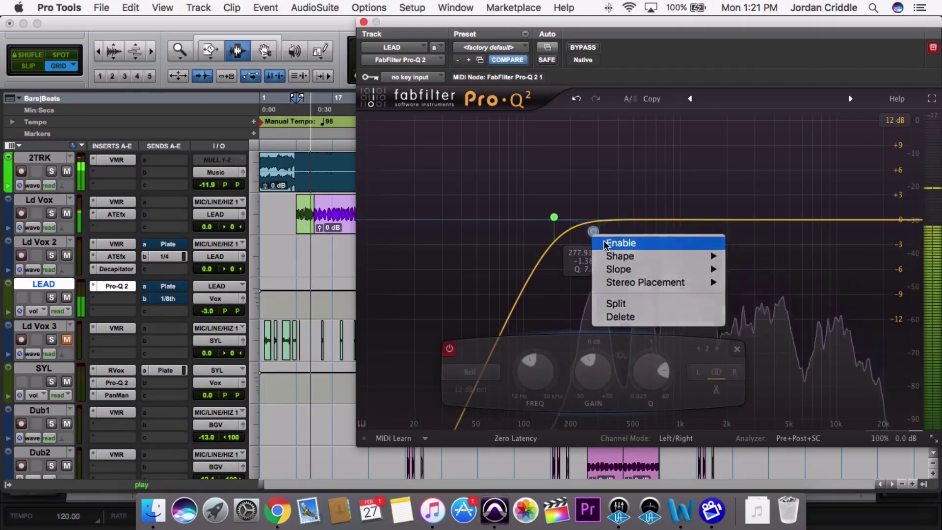
click(619, 242)
drag(596, 347, 588, 366)
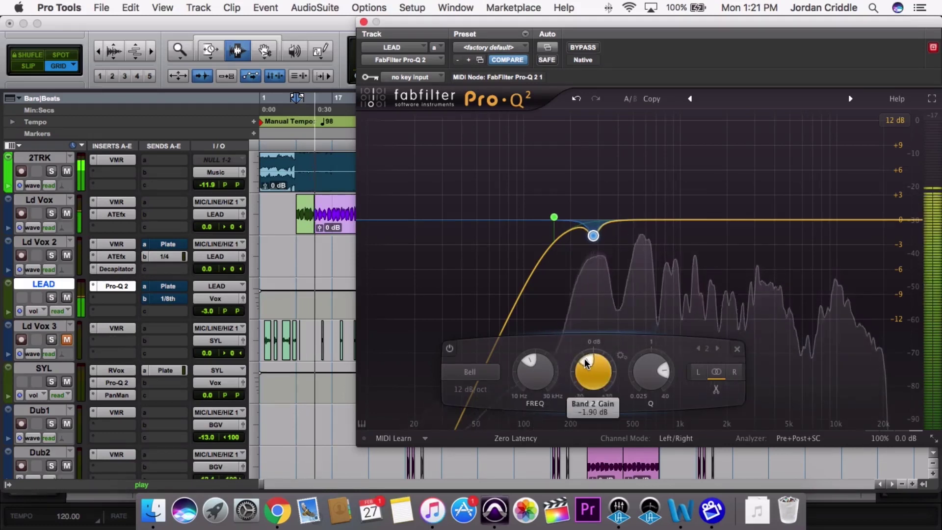
scroll(667, 373, down, 2)
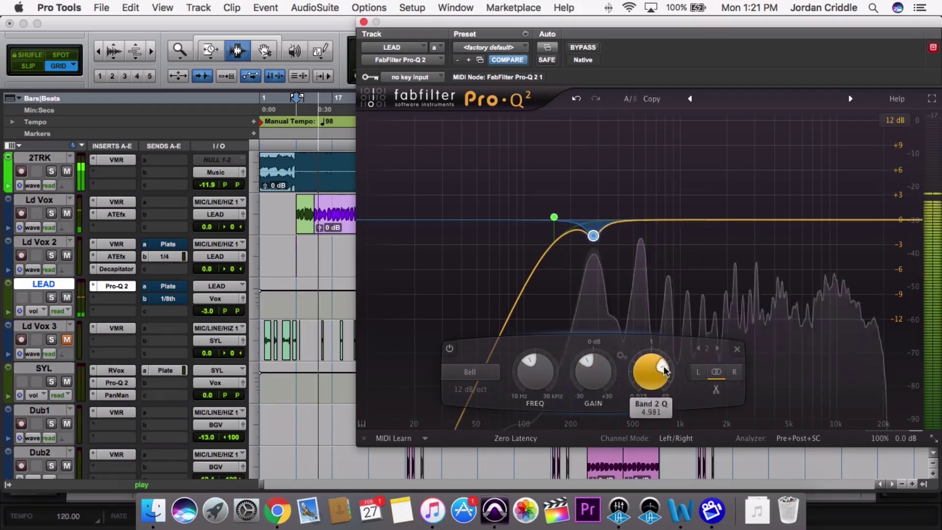
A/B band 2 again and ease the notch to about 276 Hz, -1.48 dB, Q 5.736
right_click(593, 238)
click(607, 249)
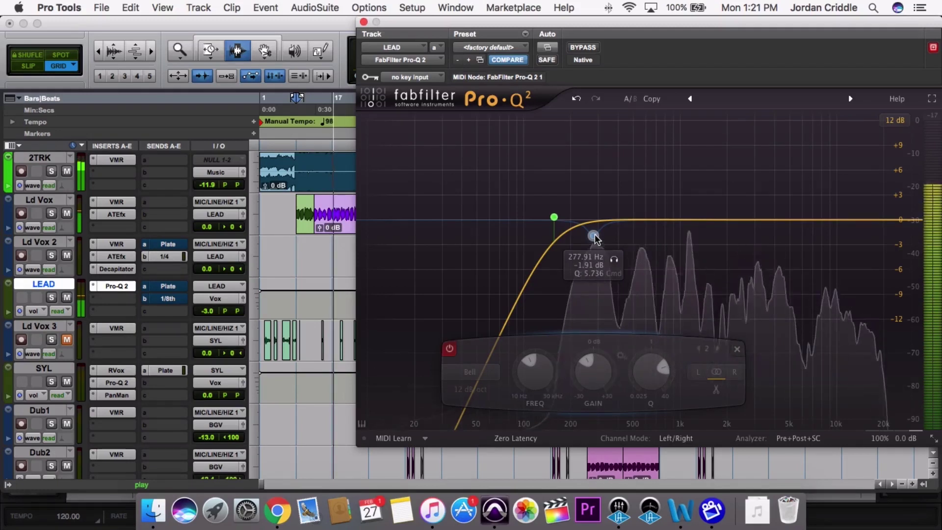
right_click(594, 237)
click(604, 246)
drag(595, 240, 593, 233)
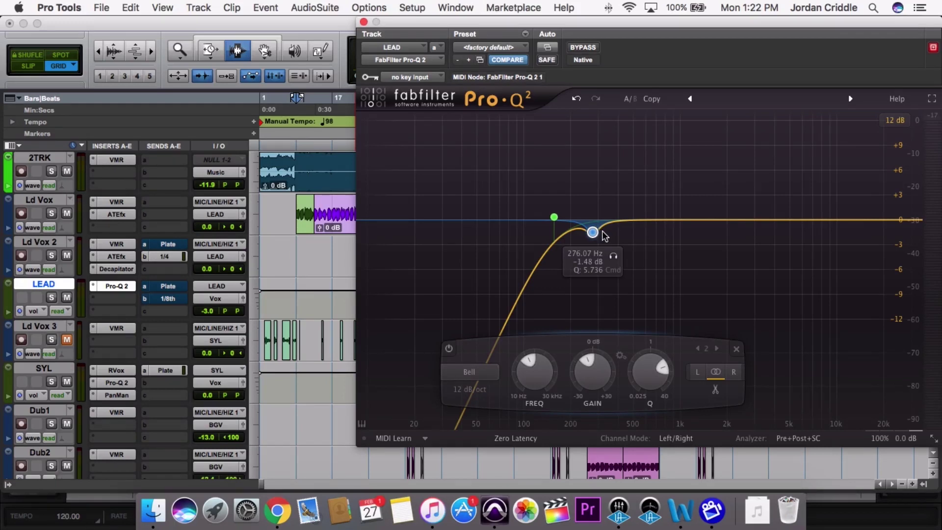
key(space)
Add a third bell, boost and solo-sweep it, then cut about 2.5 dB at 824.58 Hz
click(625, 220)
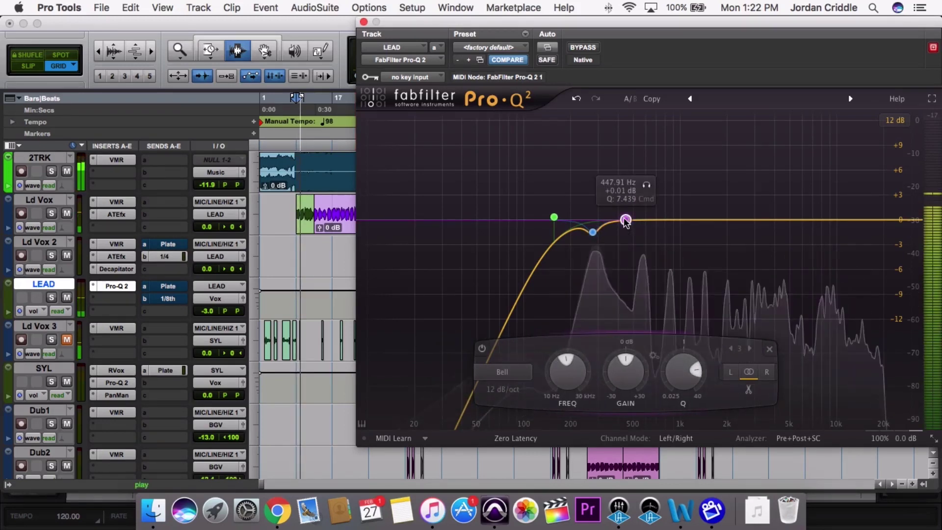
key(space)
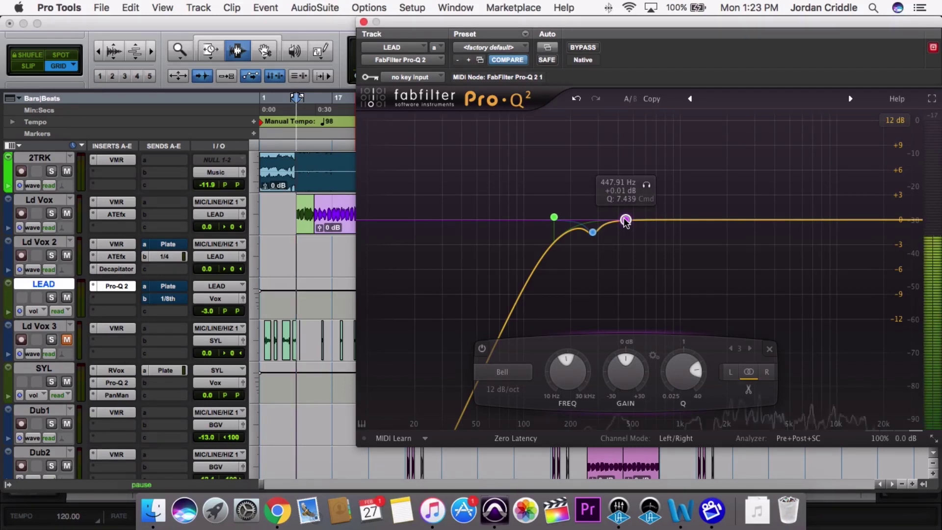
key(space)
drag(626, 221, 670, 141)
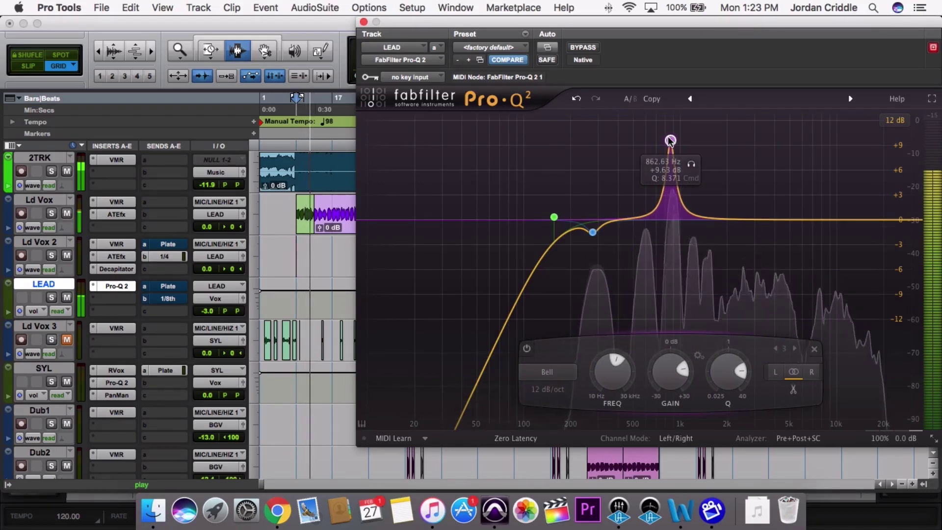
scroll(670, 140, up, 2)
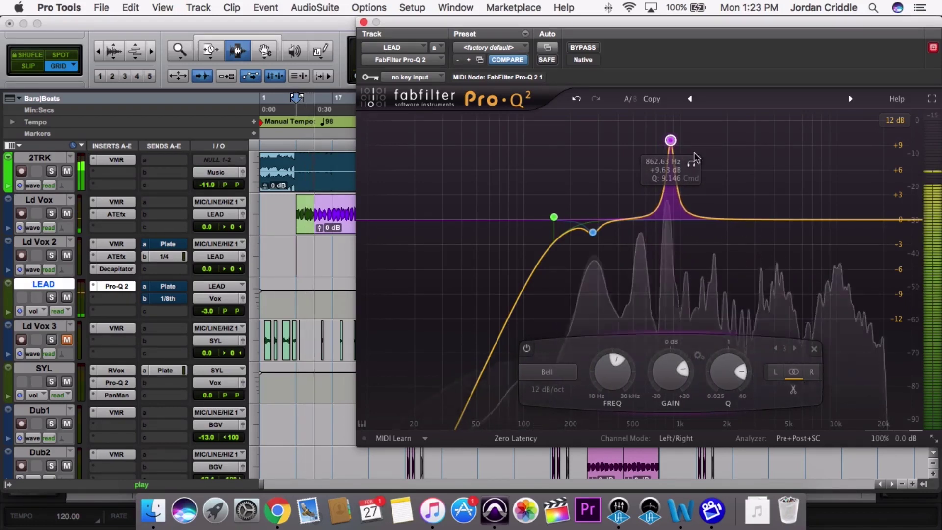
drag(692, 165, 687, 193)
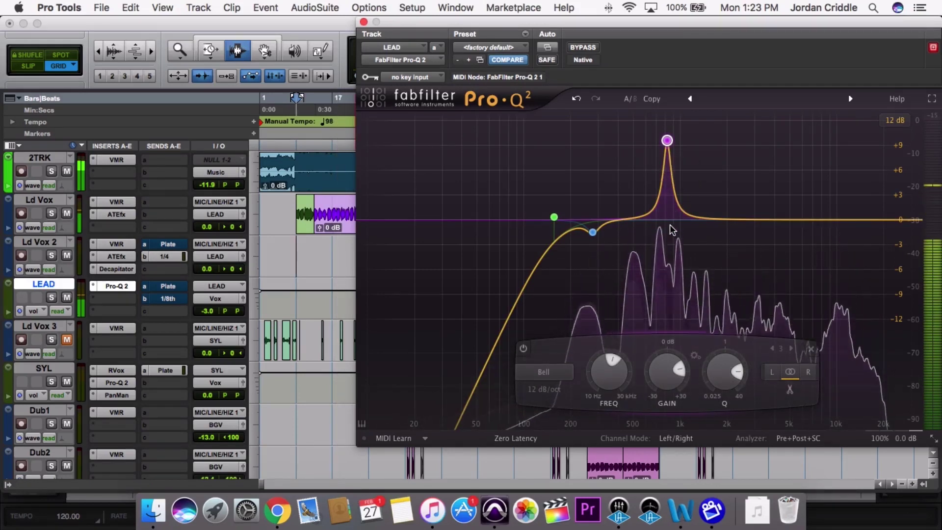
key(space)
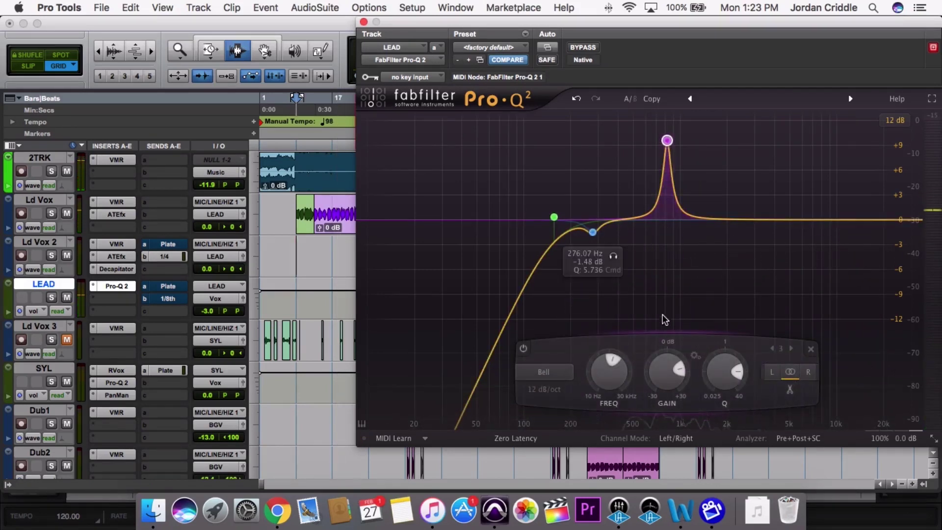
scroll(658, 346, down, 10)
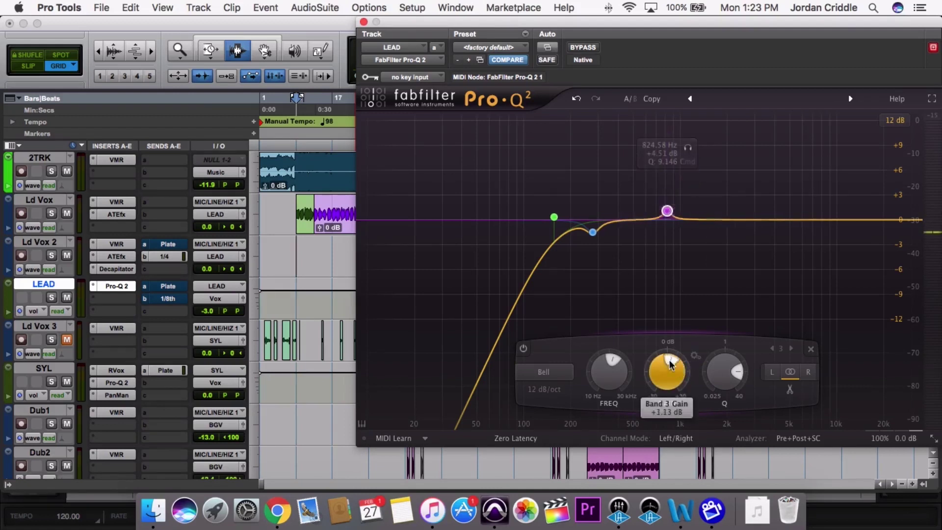
key(space)
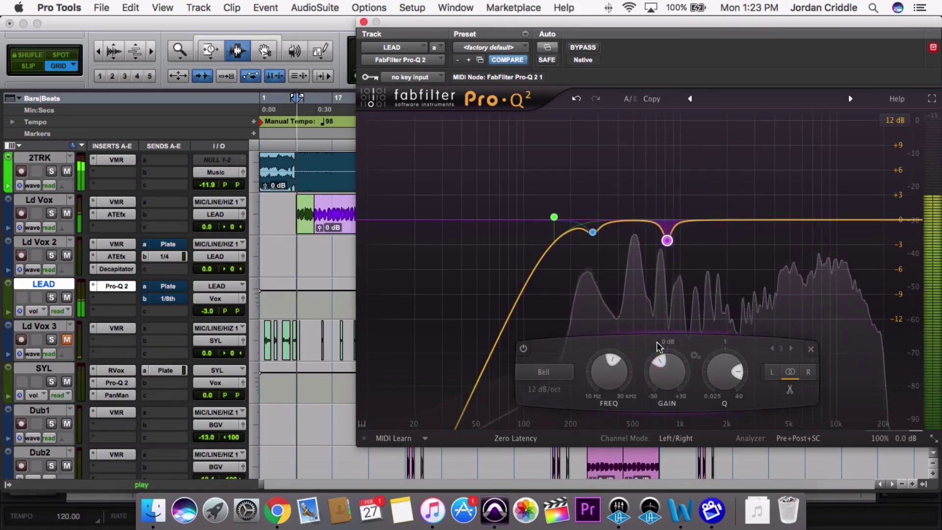
Disable then re-enable the 824.58 Hz notch band to compare, then close the Pro-Q 2 window
right_click(668, 242)
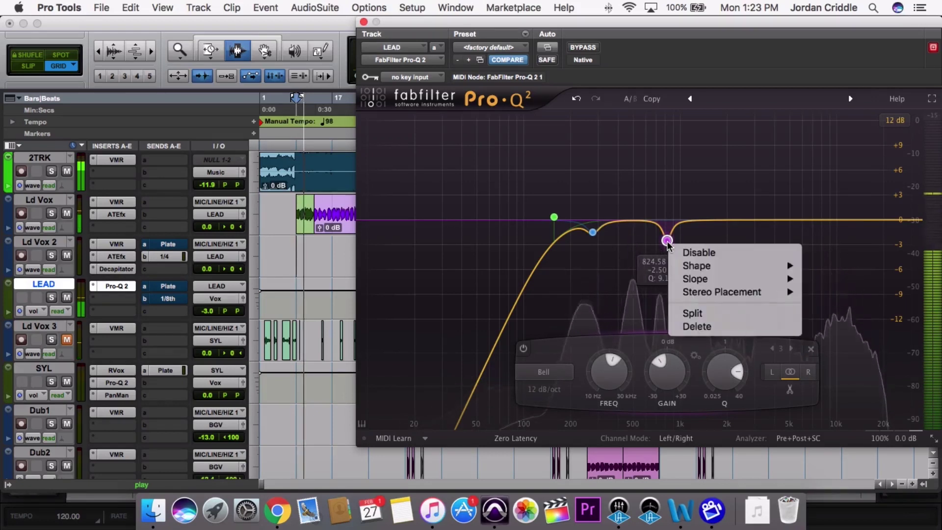
click(689, 253)
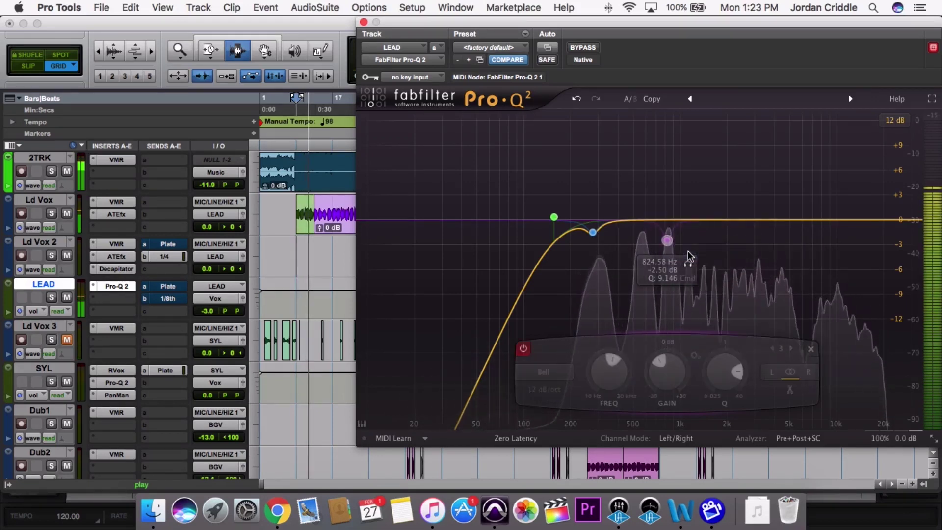
right_click(667, 241)
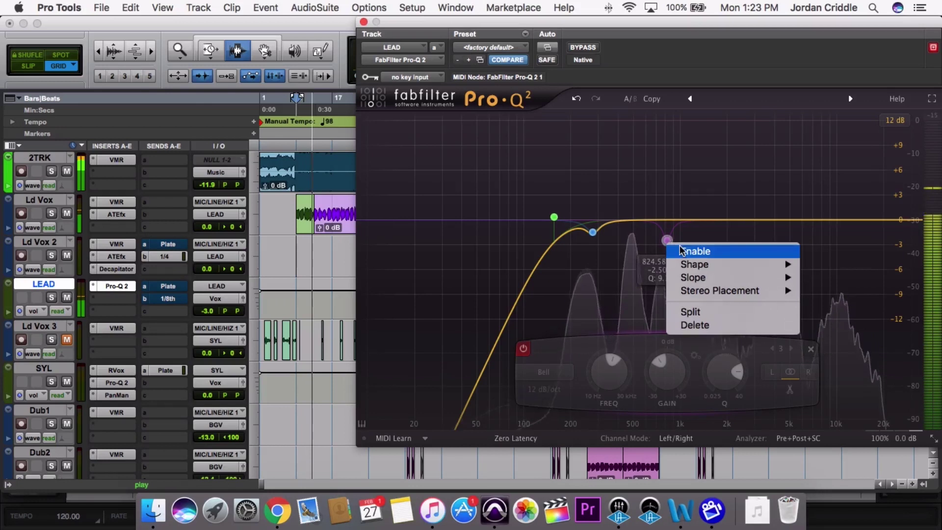
click(681, 252)
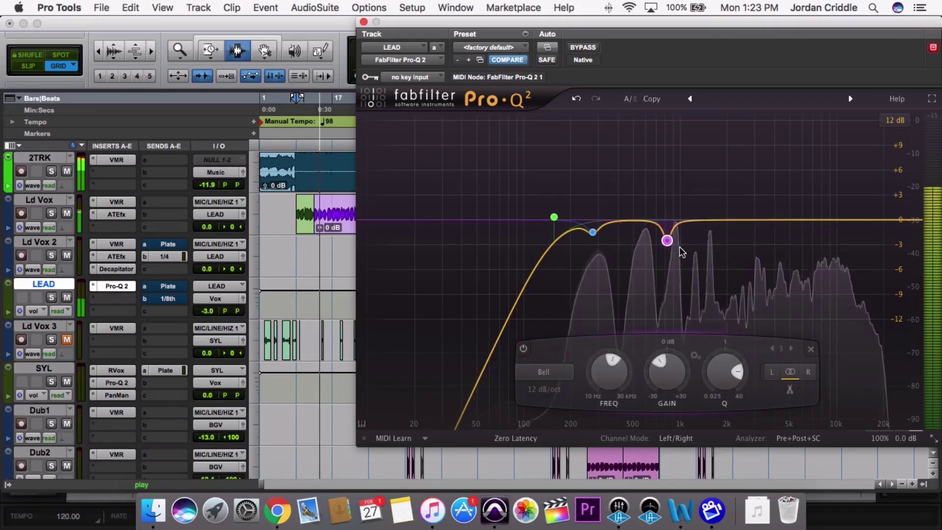
mouse_move(670, 250)
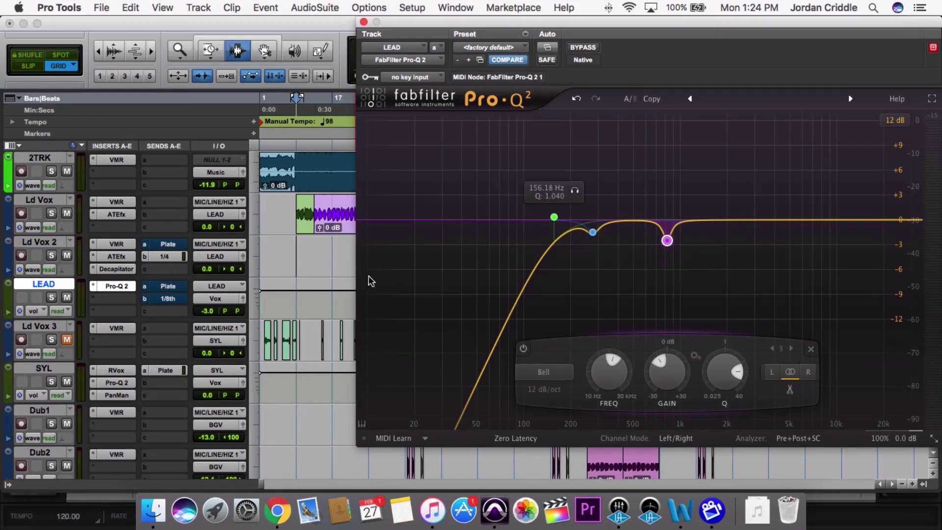
click(364, 21)
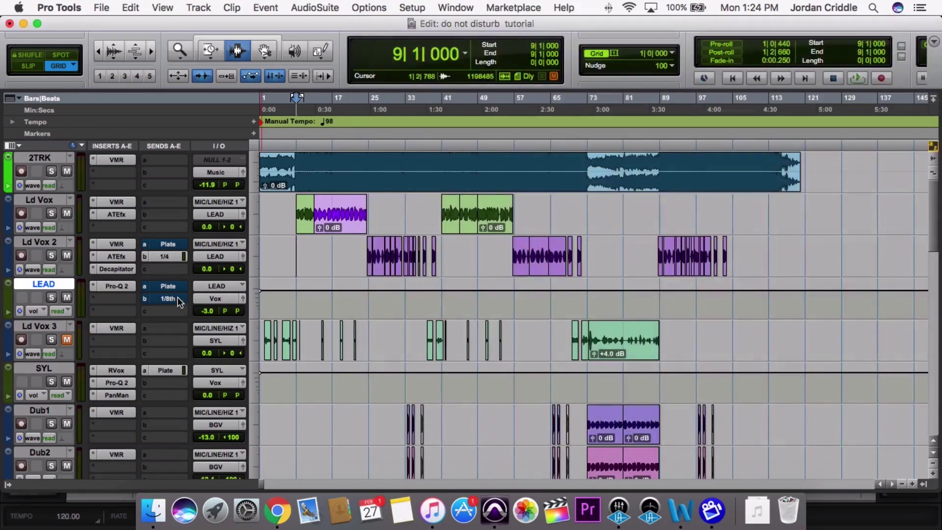
Insert UAD Pultec EQP-1A on the next LEAD insert and move its window left
click(92, 298)
mouse_move(152, 325)
mouse_move(227, 326)
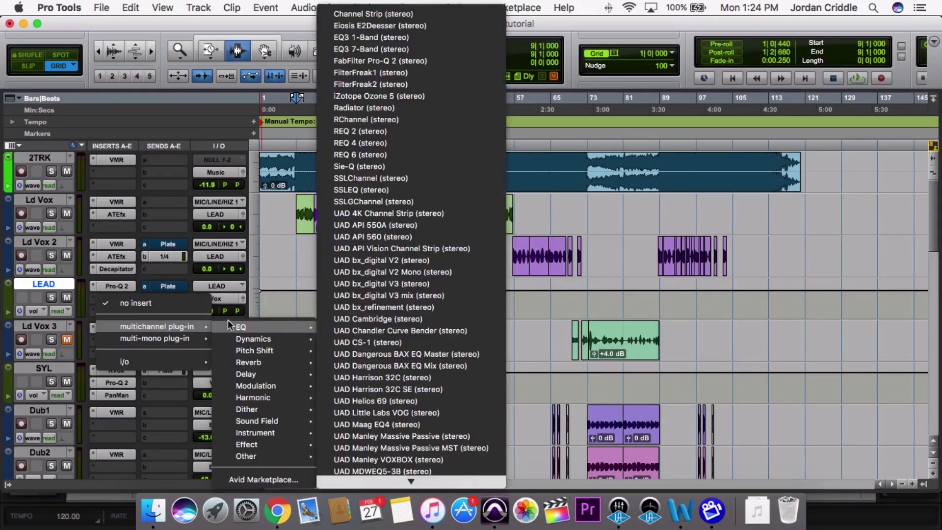
mouse_move(372, 485)
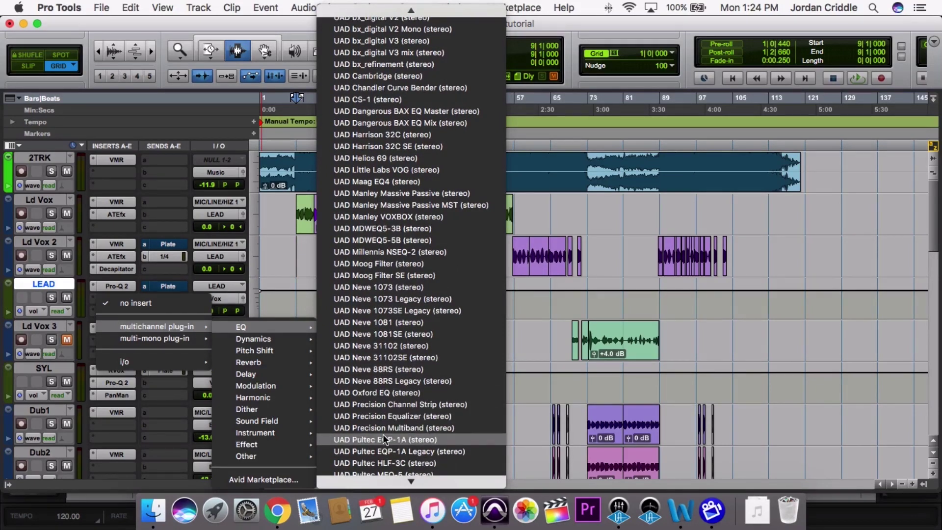
click(384, 433)
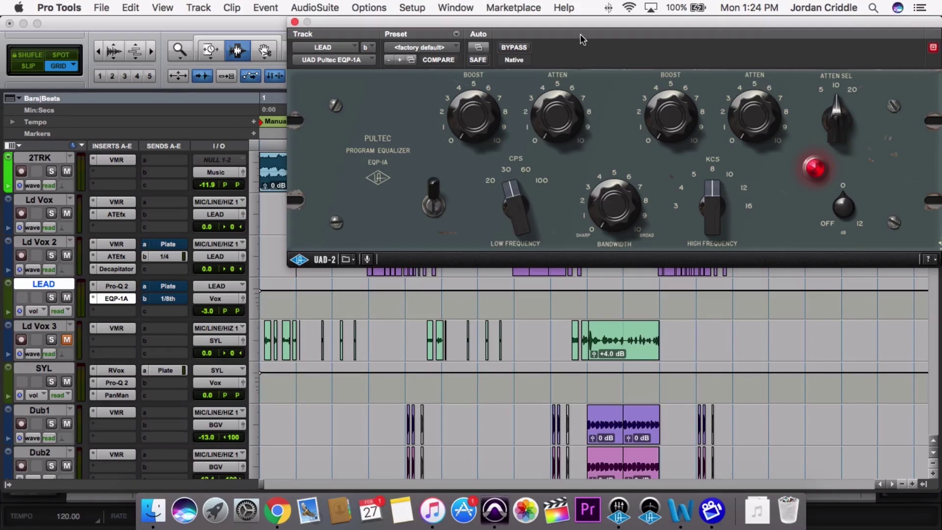
drag(583, 23, 518, 28)
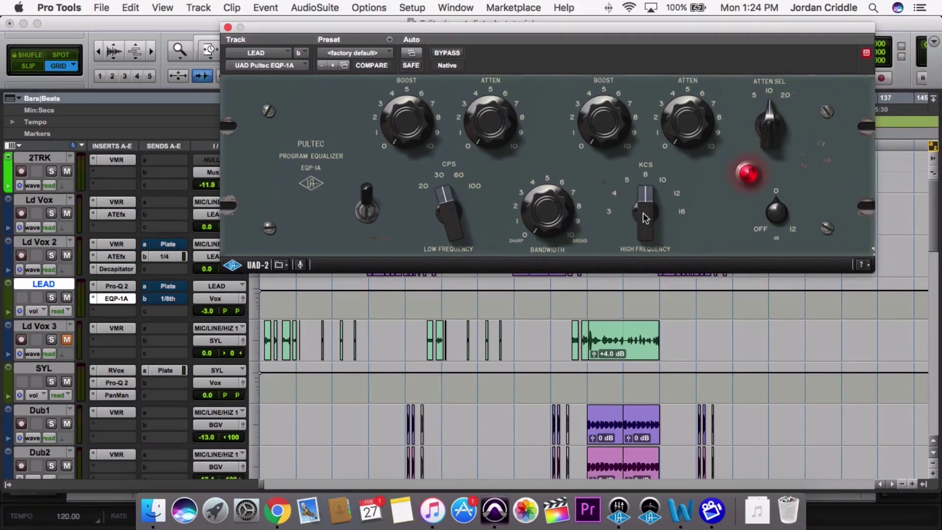
During playback, raise the Pultec high-frequency boost to about 2 and widen its bandwidth
drag(539, 172, 534, 142)
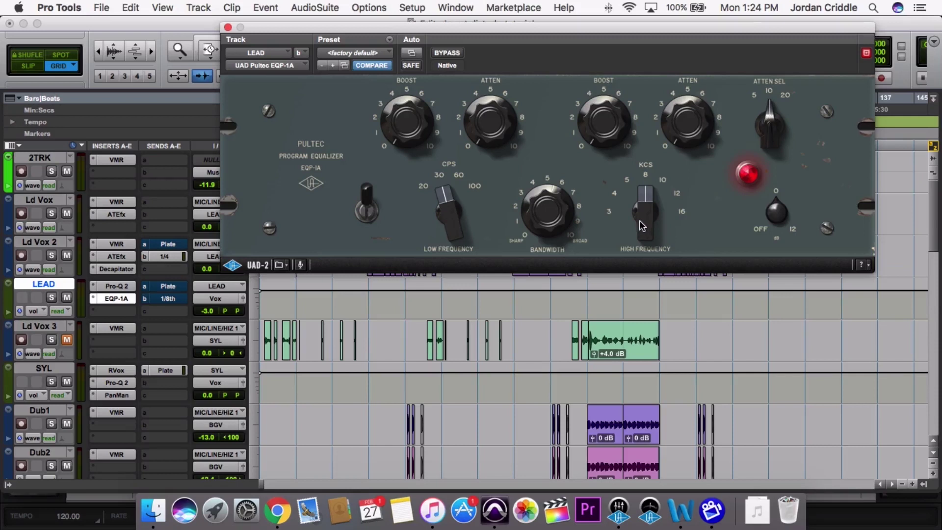
key(space)
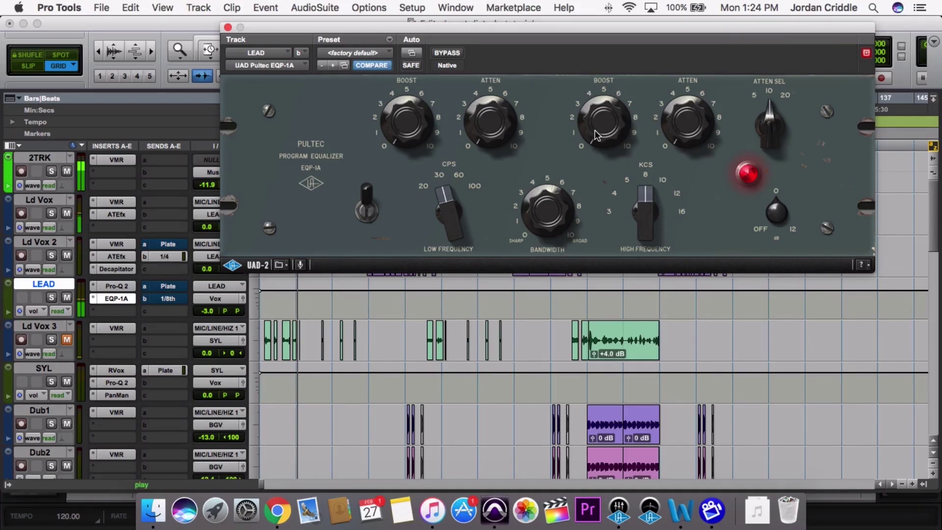
drag(595, 130, 590, 73)
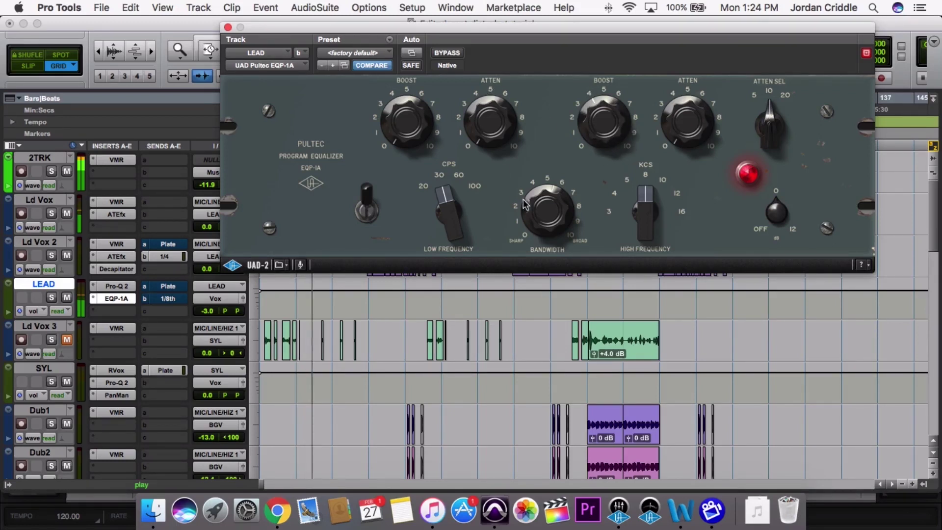
drag(530, 196, 533, 208)
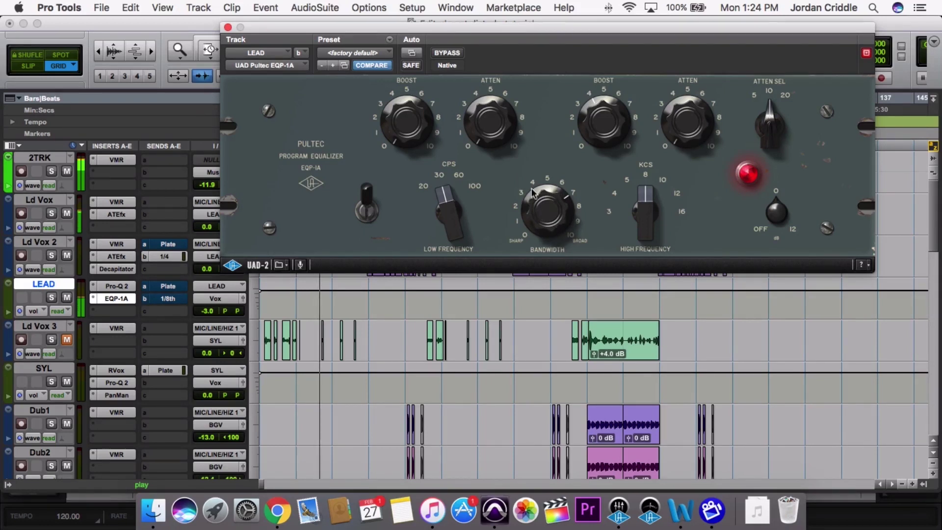
Compare the Pultec with bypass, then set the high boost to 12 kcs with slightly more lift
click(448, 53)
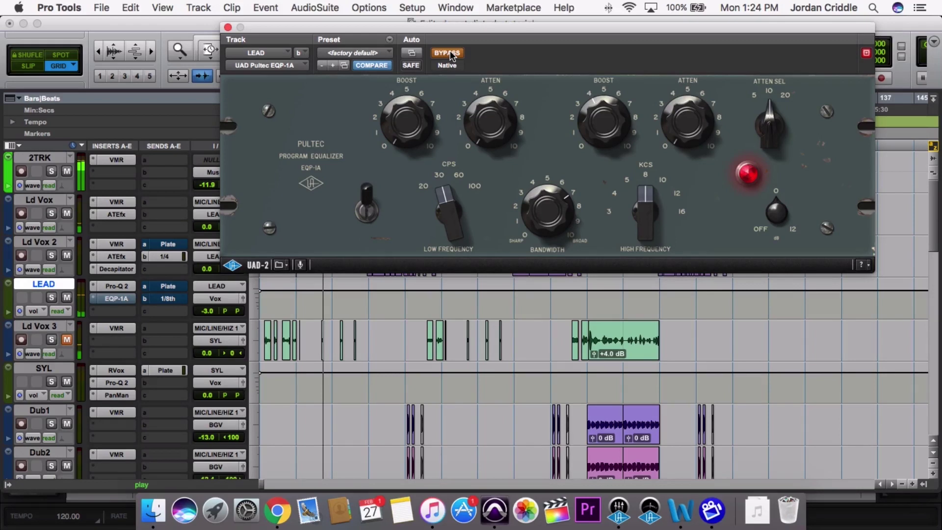
click(449, 53)
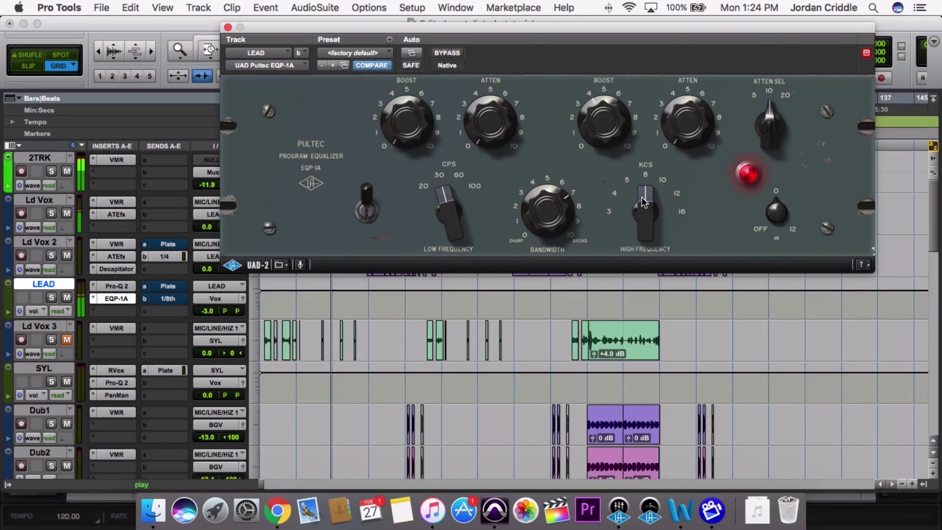
drag(643, 201, 643, 183)
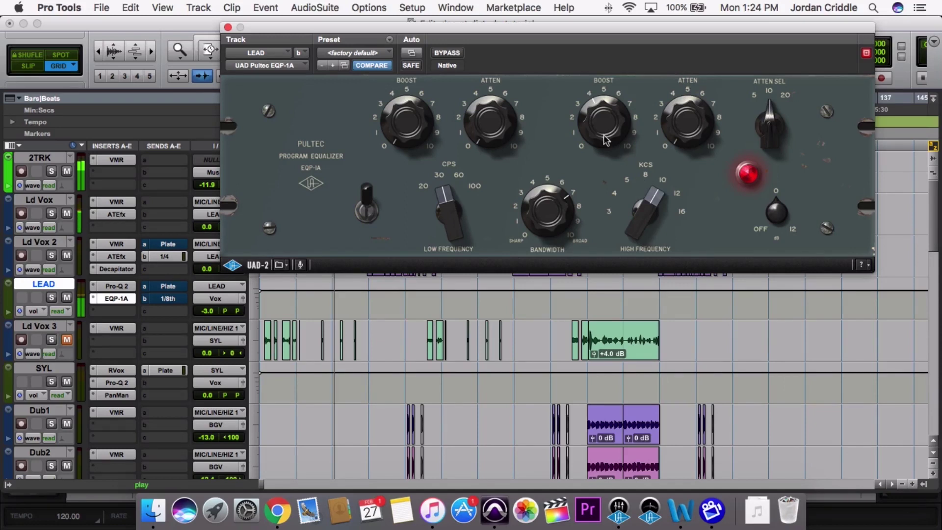
drag(606, 140, 602, 122)
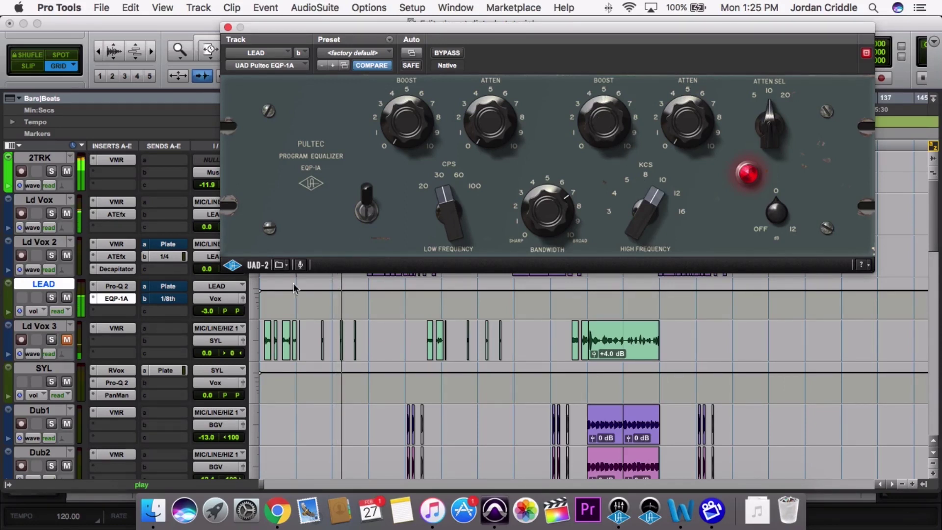
Lower the LEAD volume to -4.4 dB, A/B the Pultec during playback, and try 16 kcs
click(211, 314)
drag(211, 314, 211, 316)
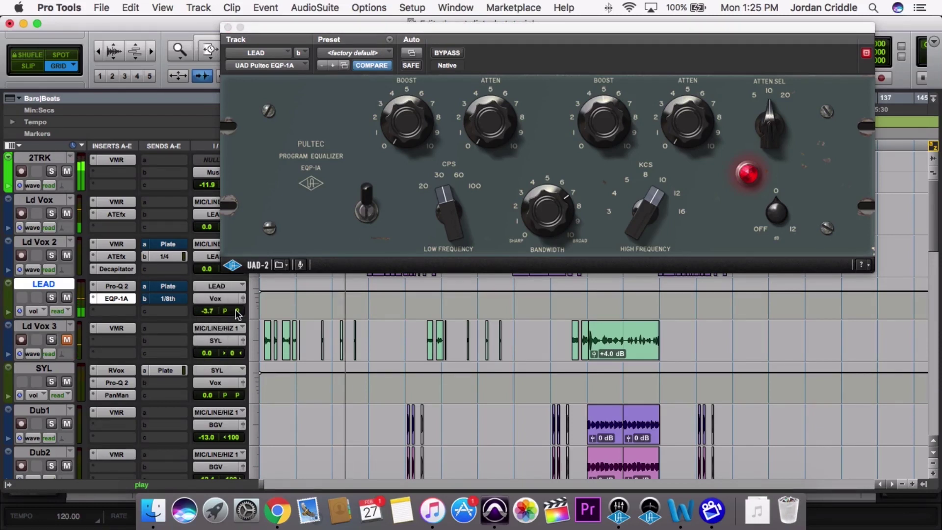
drag(215, 314, 215, 316)
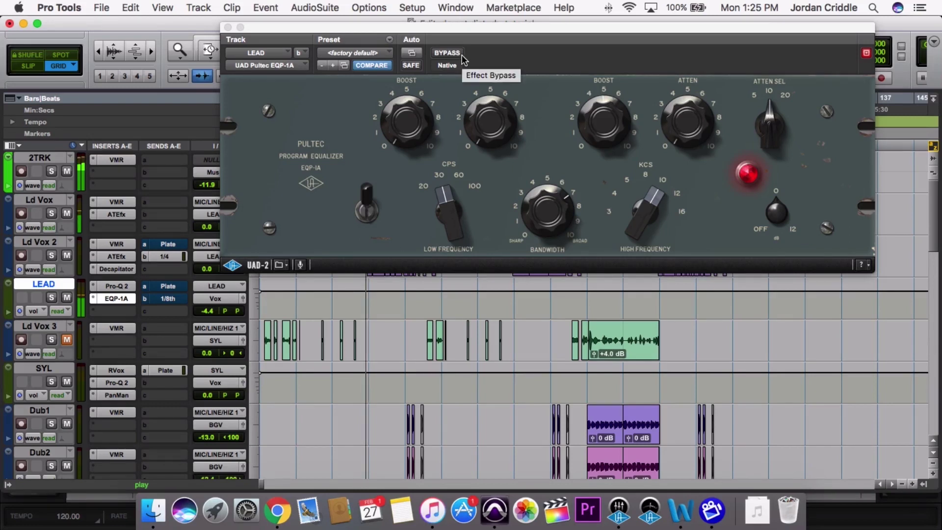
key(space)
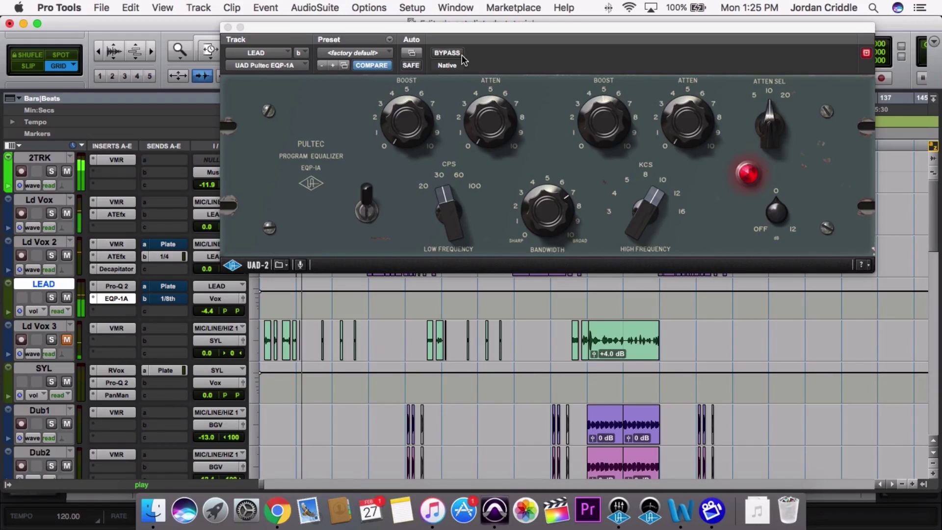
click(460, 58)
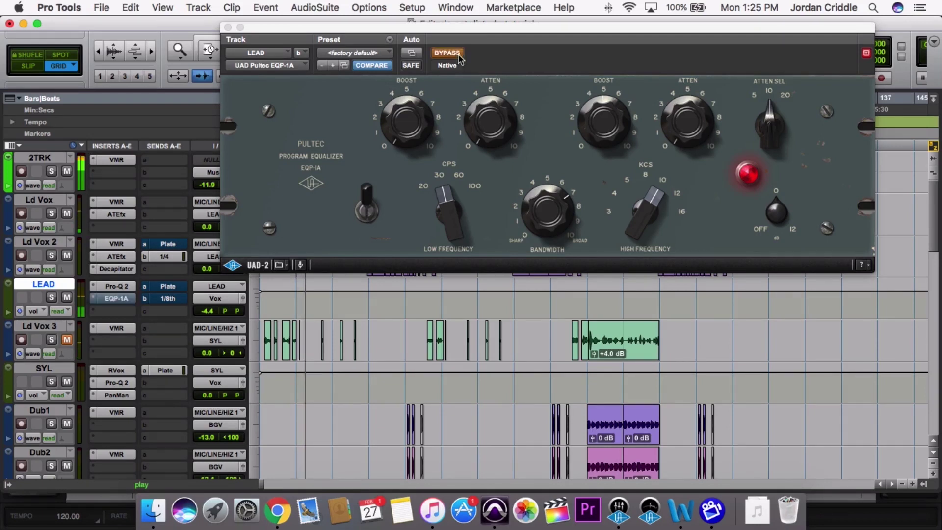
click(460, 59)
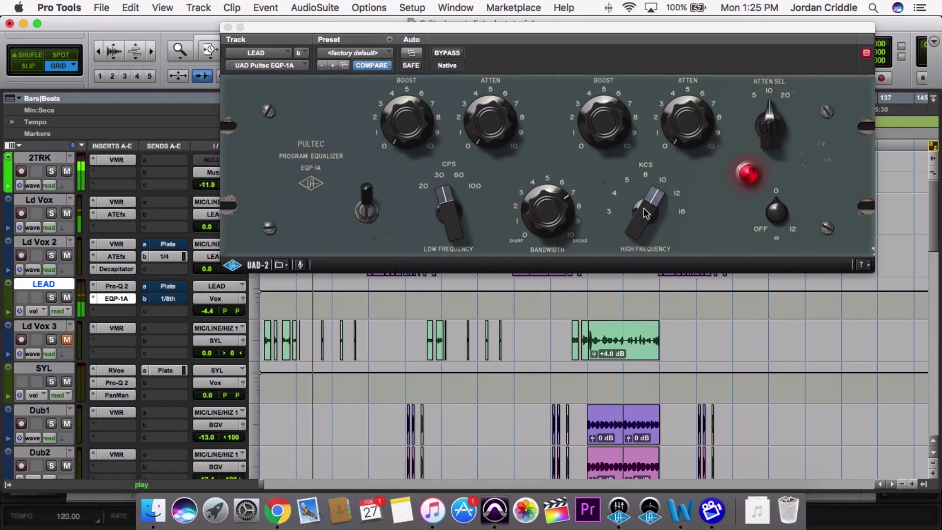
drag(644, 206, 631, 203)
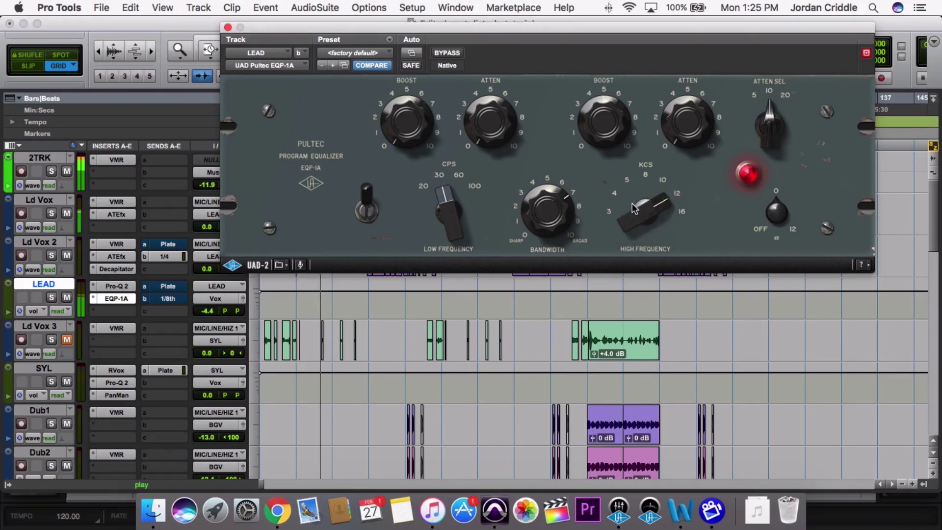
Return the Pultec high-frequency boost to 10 kcs and close the EQP-1A window
drag(634, 205, 635, 225)
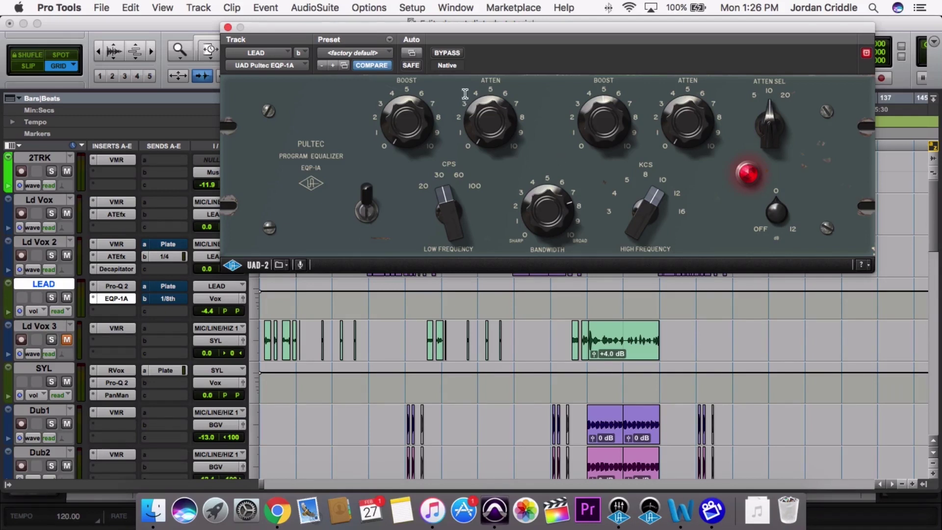
click(228, 27)
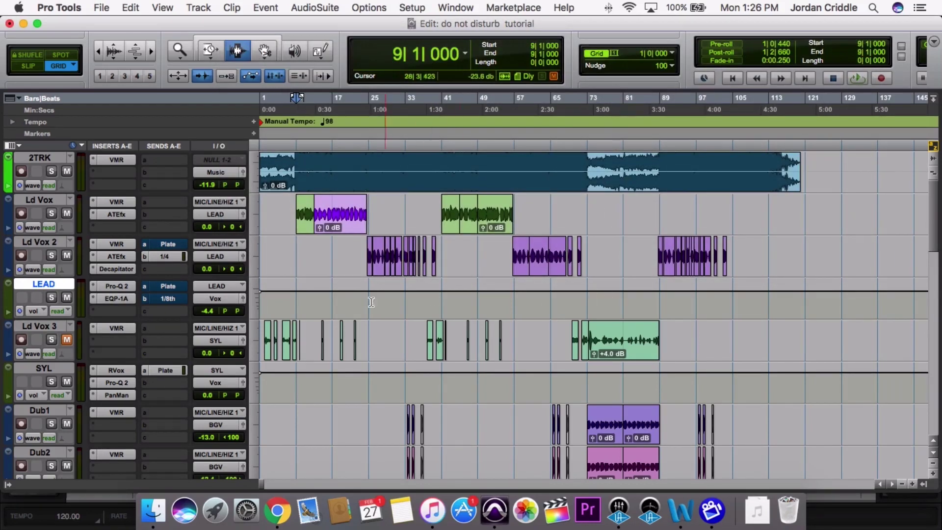